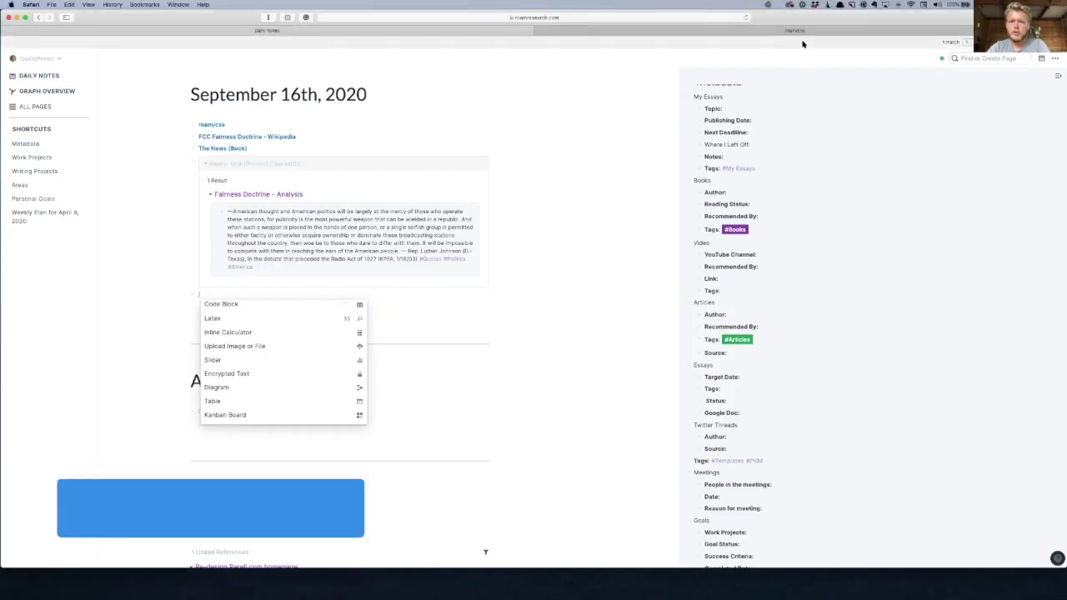
# Load readwise.io in a new Safari tab and go to its sign-in
pyautogui.press('super+t')
pyautogui.write('readwise.io')
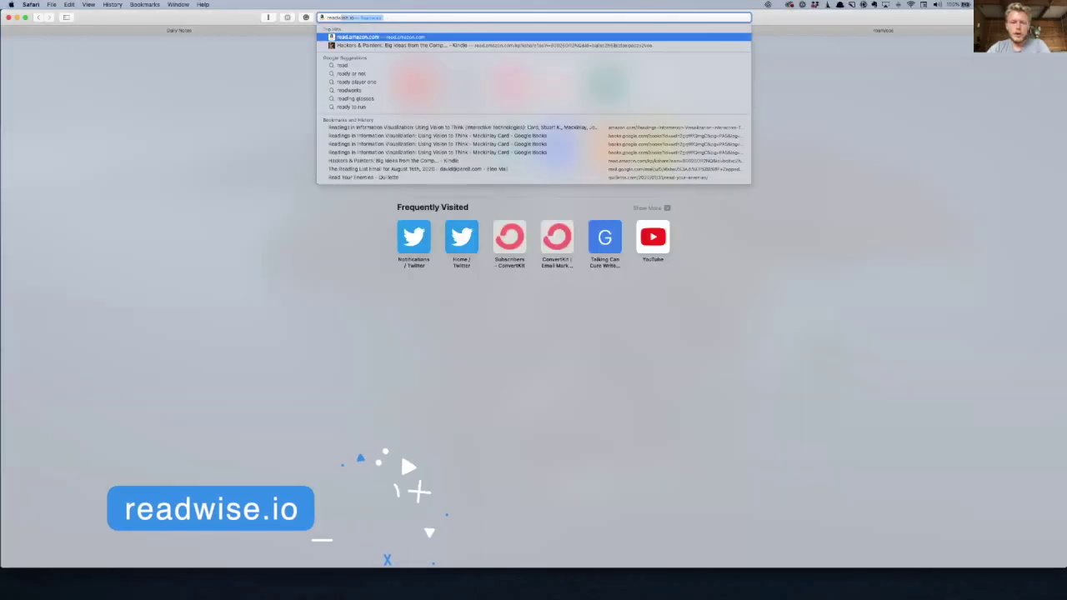
pyautogui.press('Return')
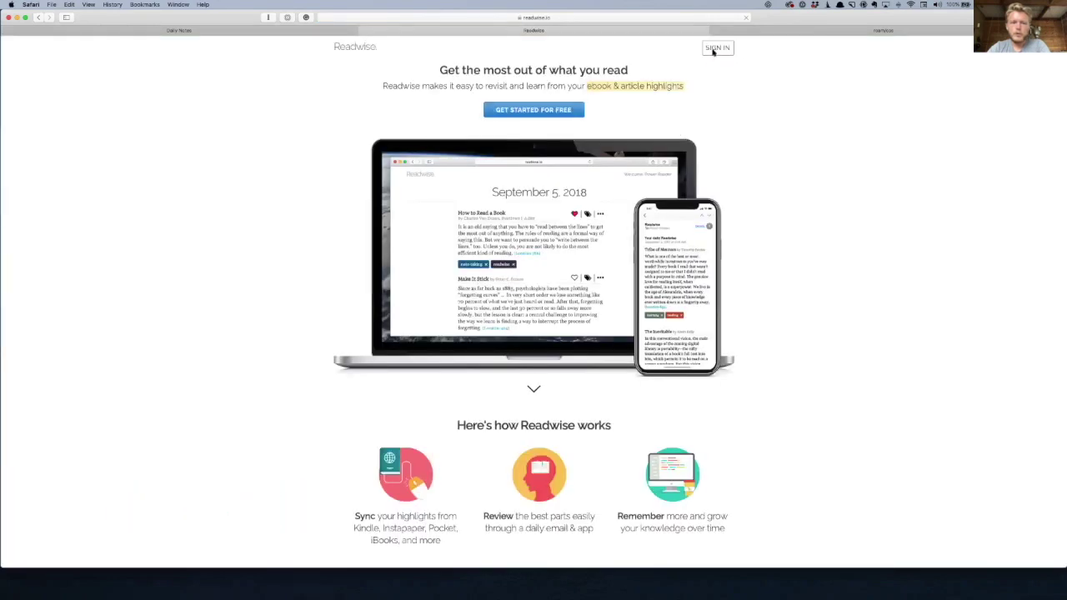
pyautogui.click(716, 48)
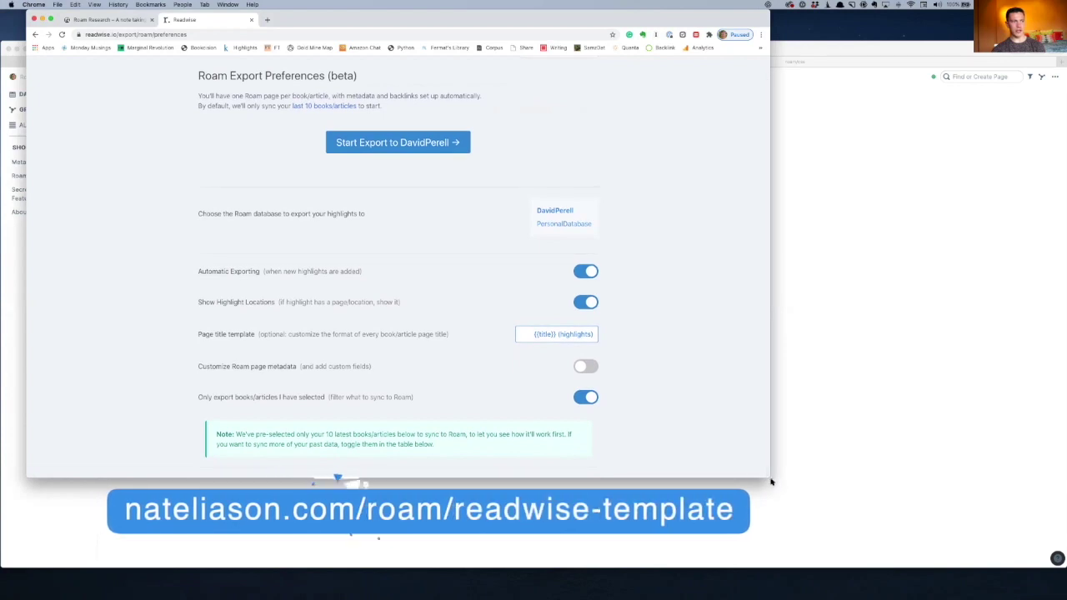
# Enlarge the browser window so the whole Roam Export Preferences page fits
pyautogui.moveTo(771, 480); pyautogui.dragTo(826, 528)
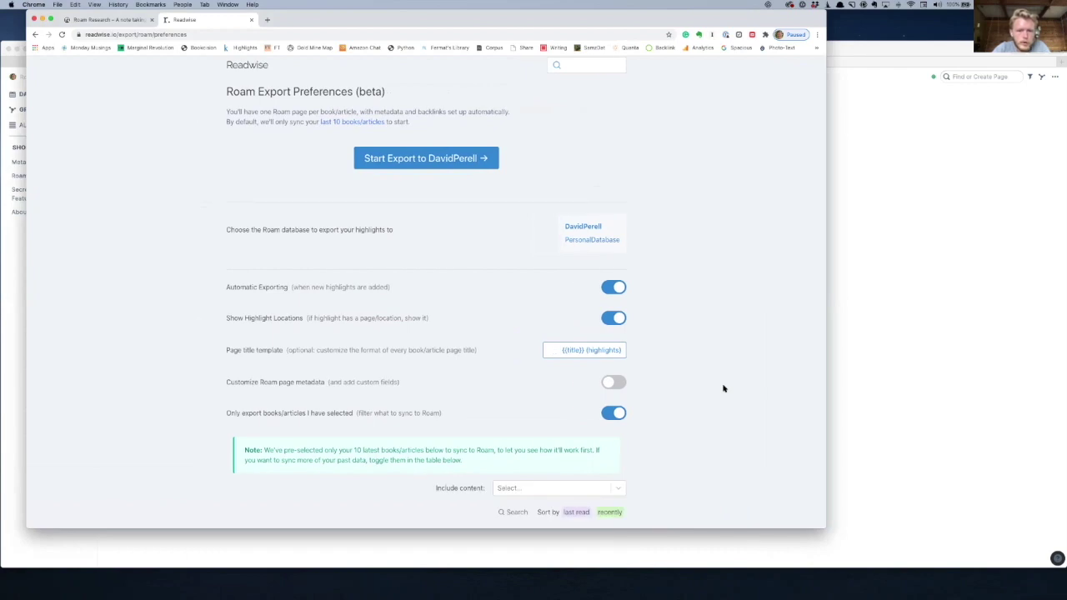
# Turn on custom Roam page metadata, select the whole default template, then switch the toggle off again
pyautogui.click(618, 382)
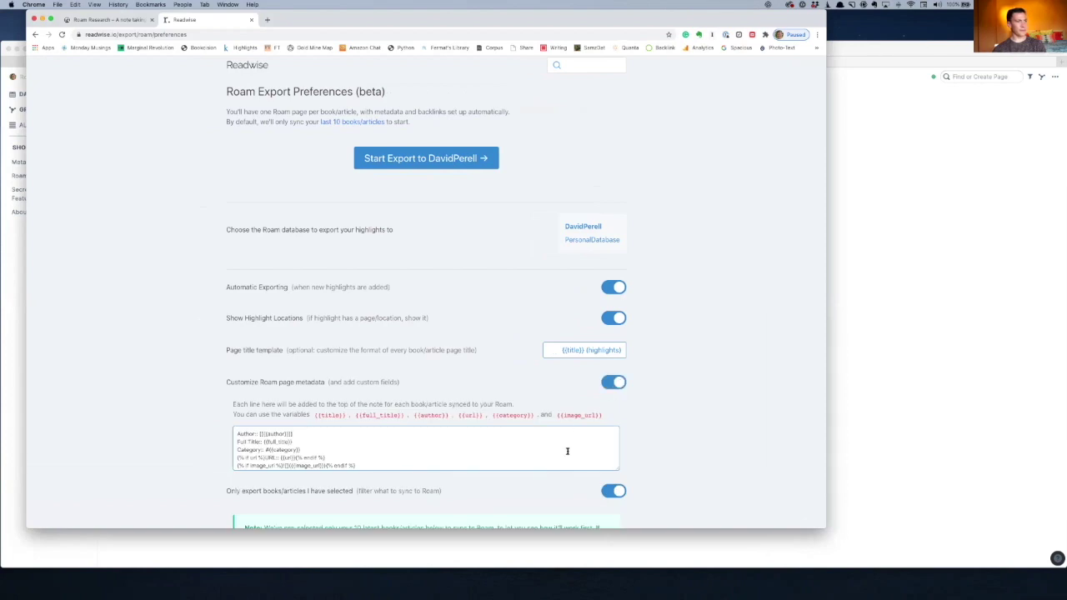
pyautogui.scroll(-1, 567, 451)
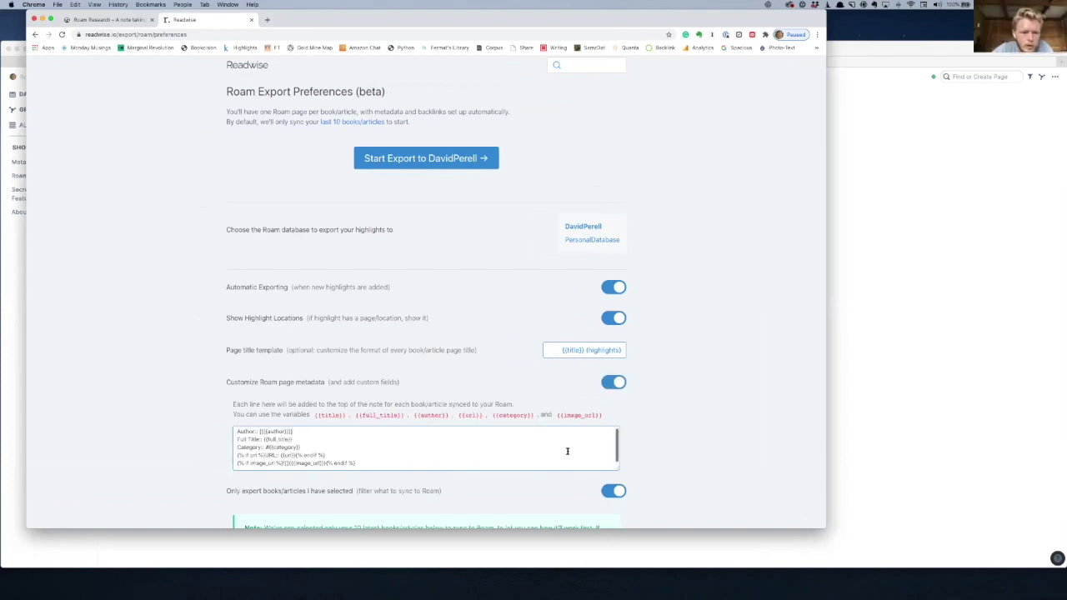
pyautogui.scroll(1, 567, 452)
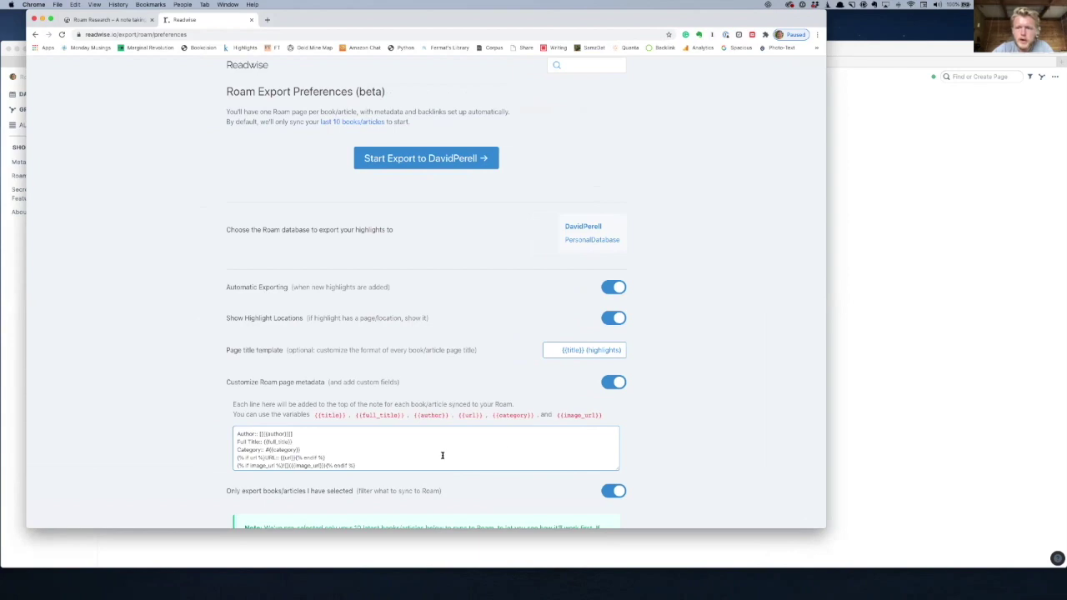
pyautogui.click(369, 458)
pyautogui.press('super+a')
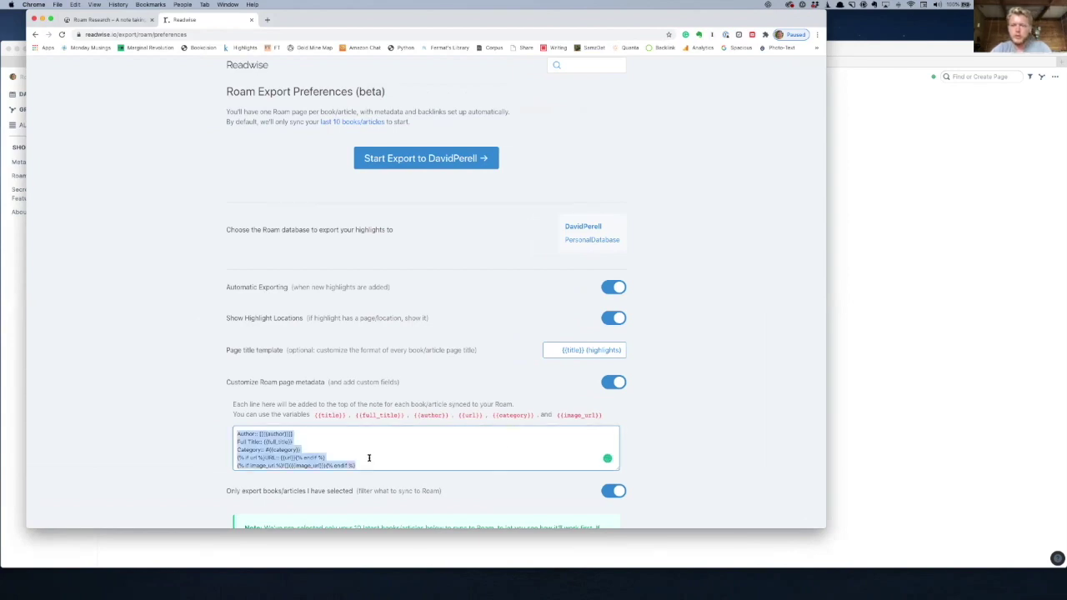
pyautogui.click(613, 382)
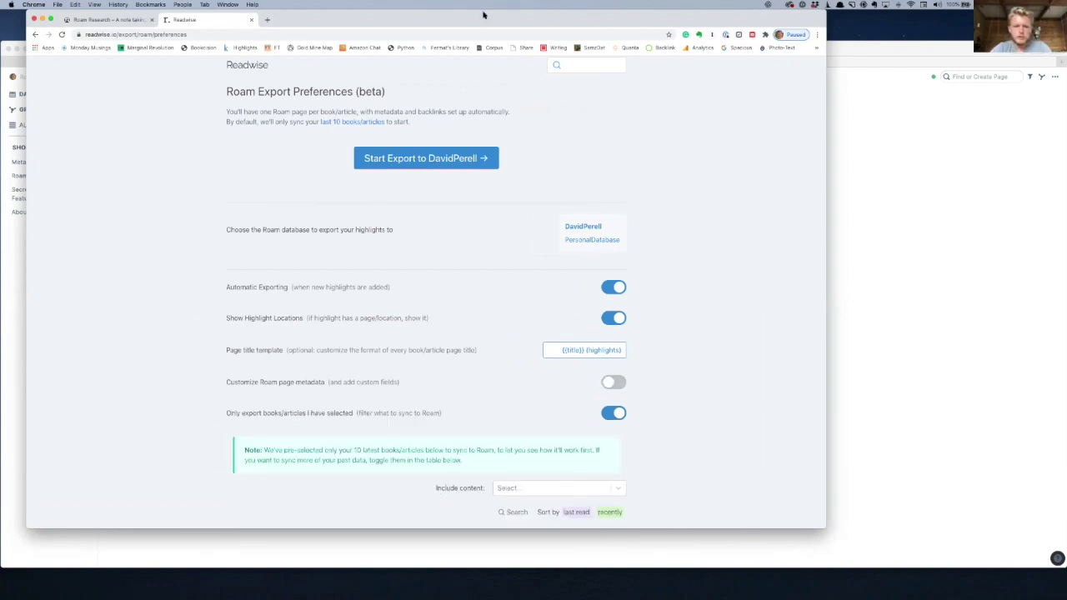
# Re-enable custom page metadata and break 'Recommended By::' and 'Tags::' onto separate lines
pyautogui.click(614, 382)
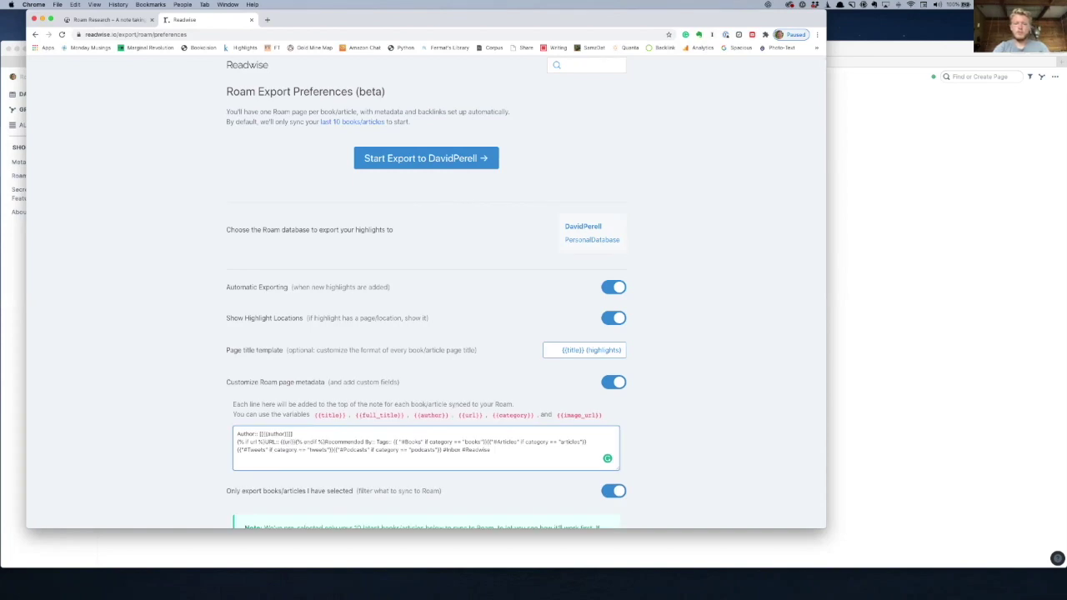
pyautogui.click(266, 450)
pyautogui.press('Return')
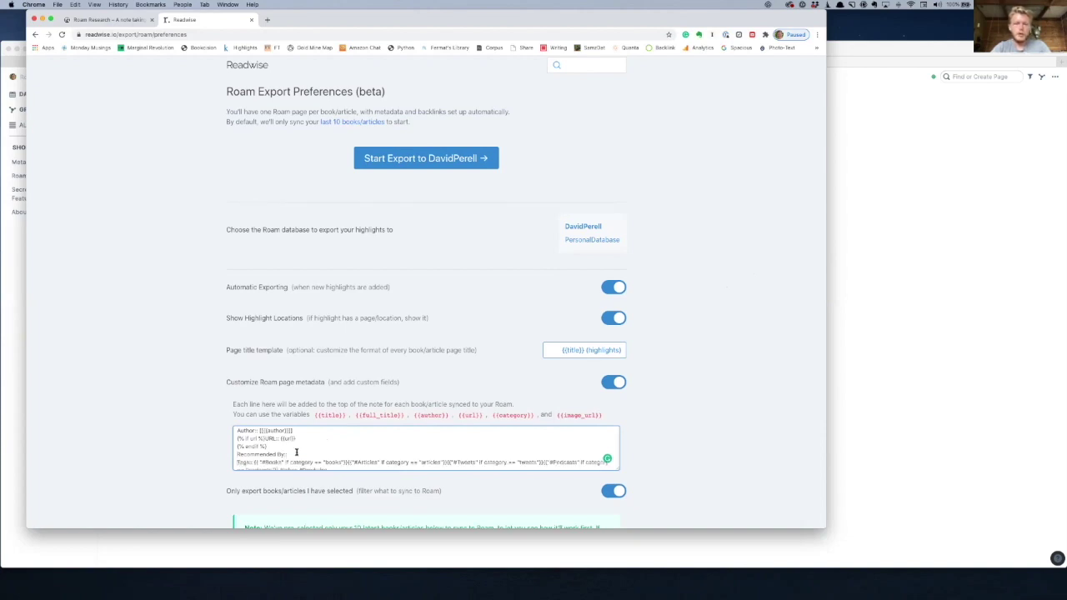
pyautogui.press('Return')
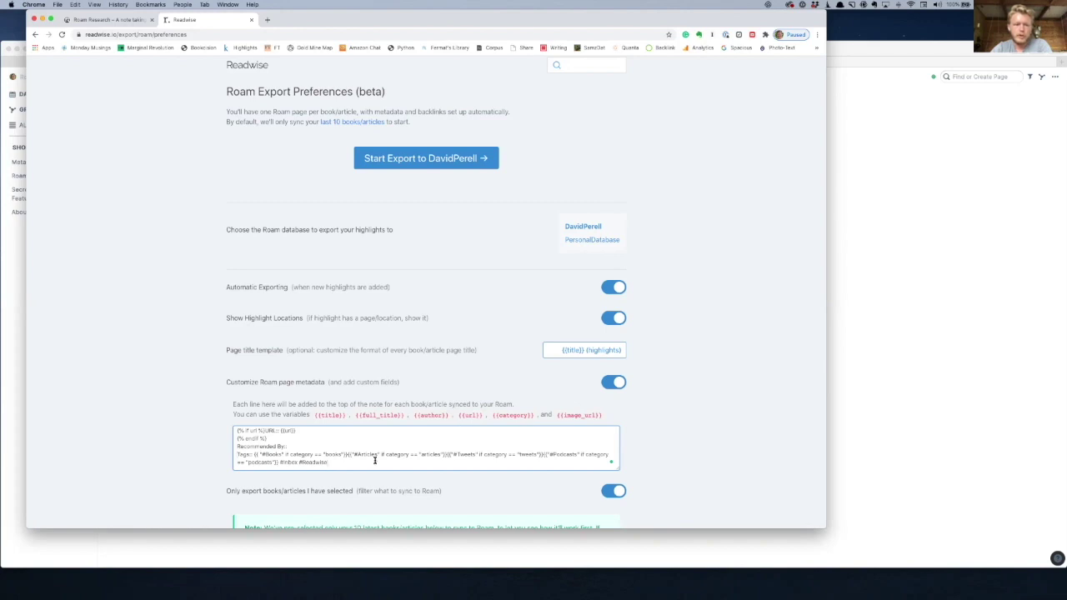
pyautogui.scroll(-1, 374, 460)
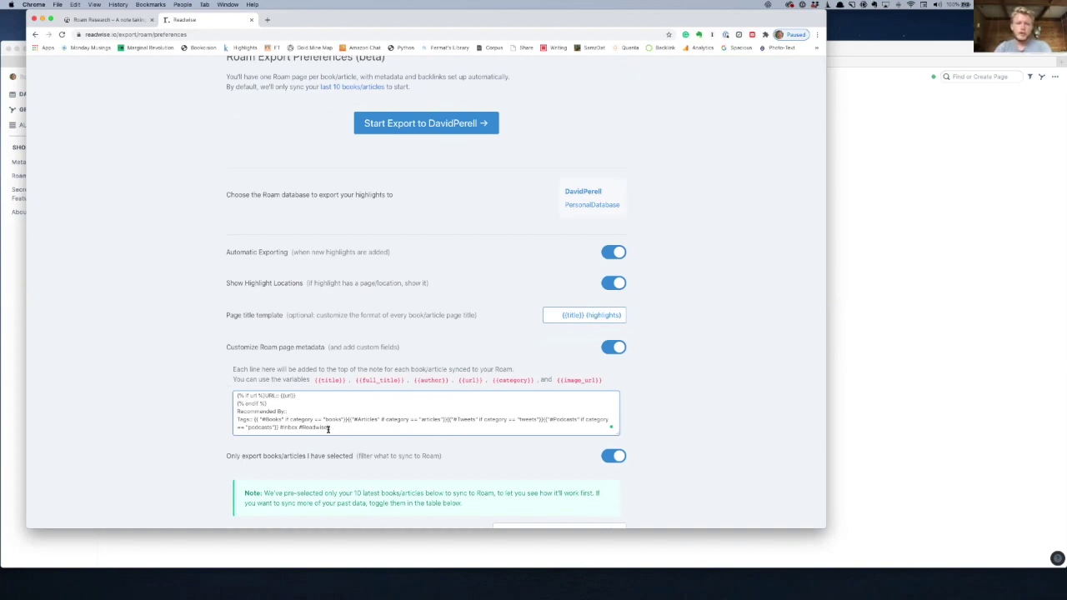
# Append a 'Friday Finds:: [[Friday Finds Backlog]]' line to the end of the metadata template
pyautogui.press('Return')
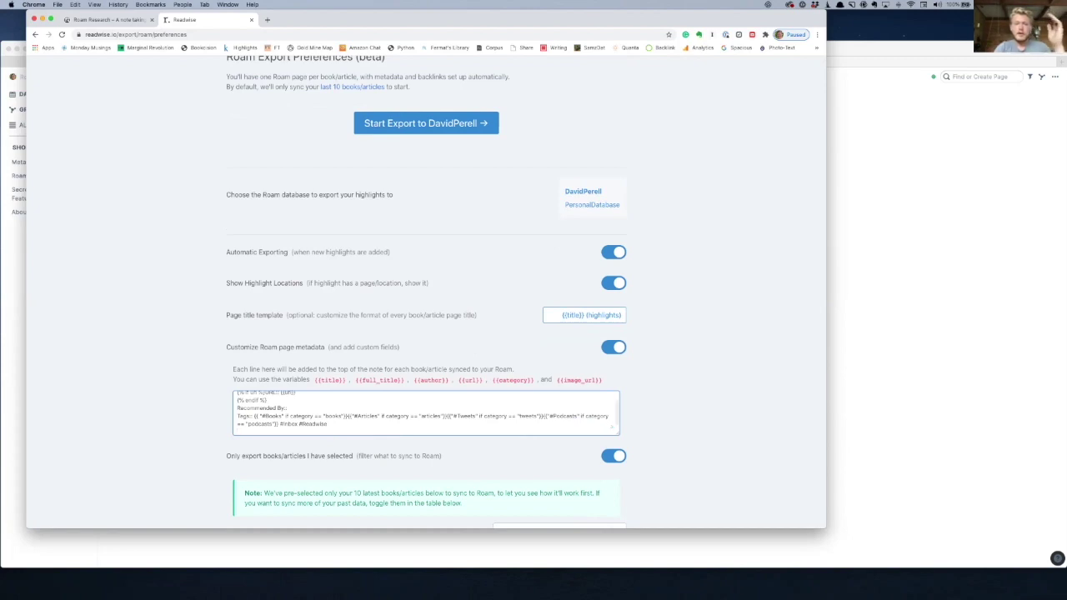
pyautogui.write('Fields')
pyautogui.write('nds')
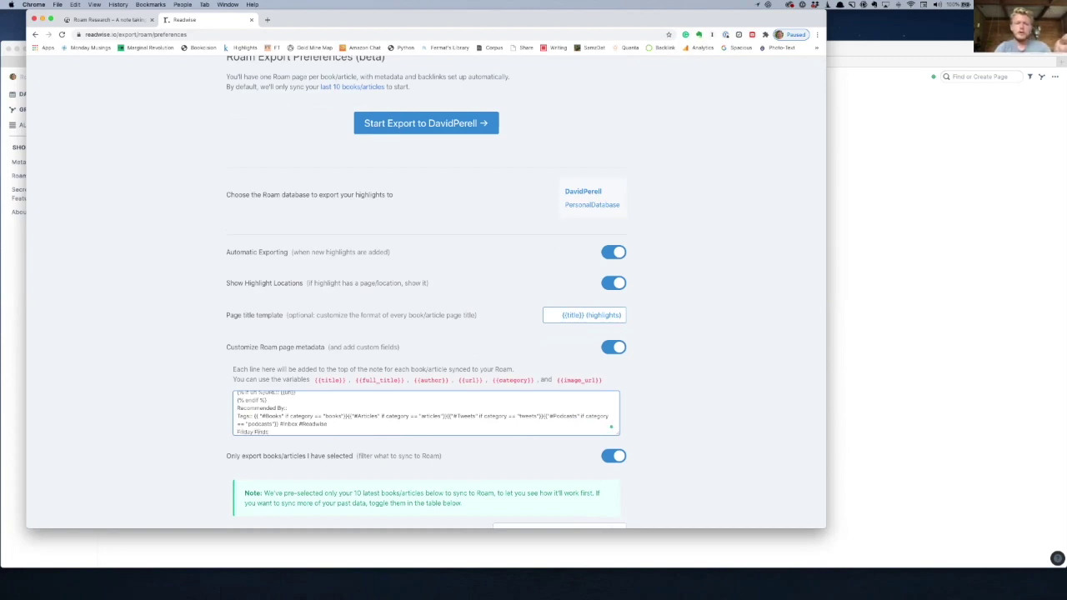
pyautogui.write(':: [[Friday Finds')
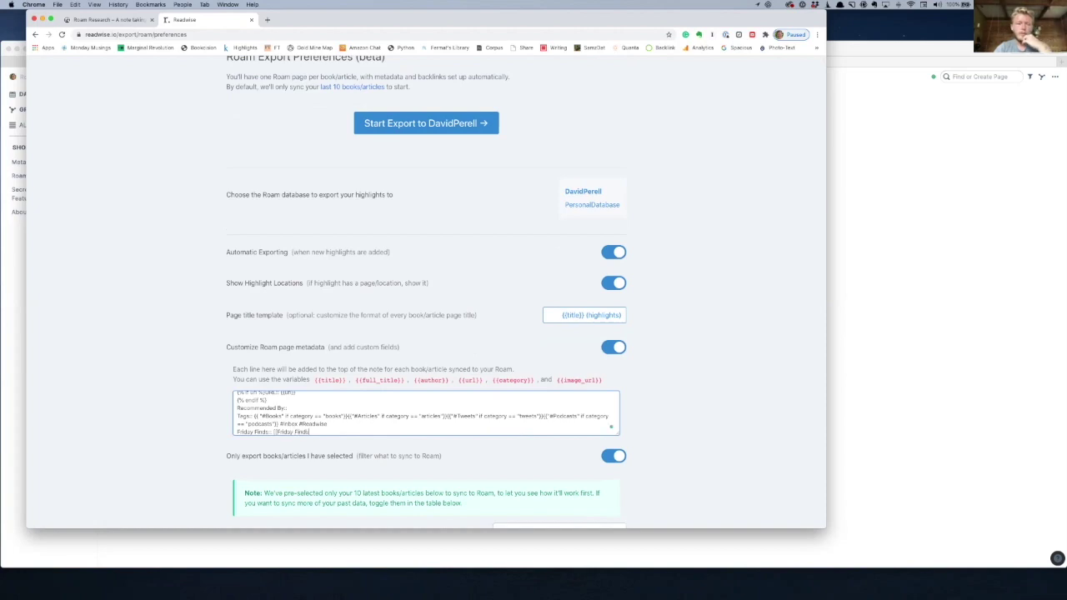
pyautogui.write(' Bocklog]]')
pyautogui.scroll(-1, 351, 427)
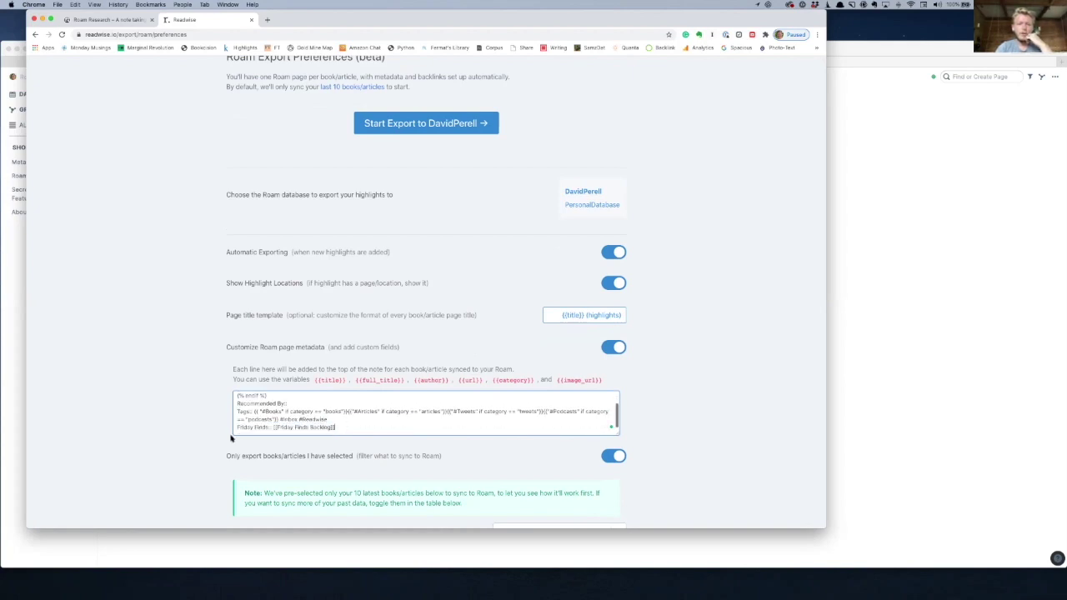
# Move '#Inbox #Readwise' onto its own line in the template
pyautogui.click(278, 420)
pyautogui.press('Return')
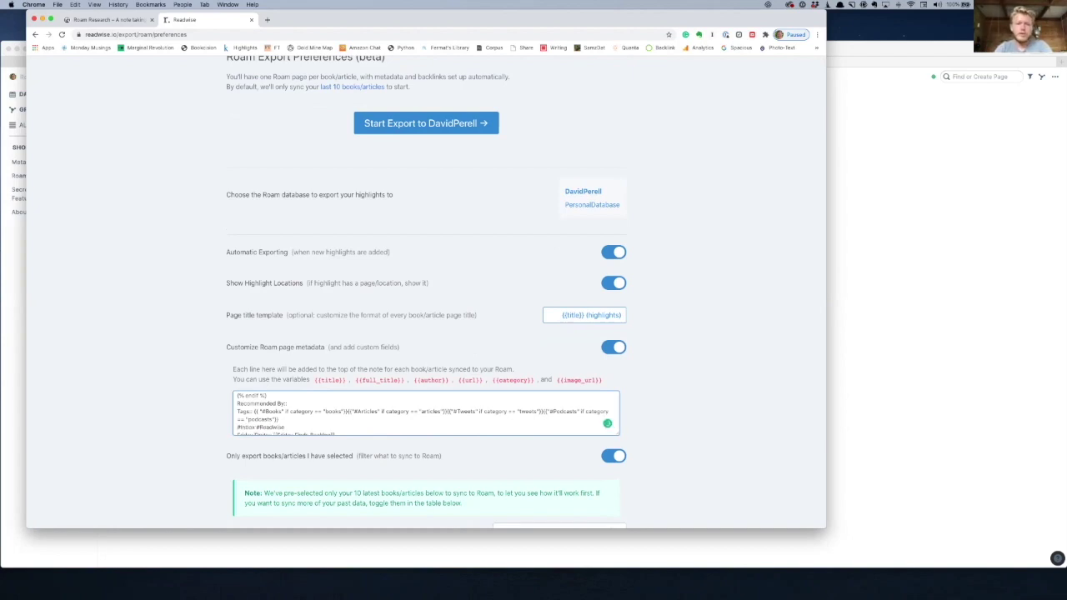
pyautogui.scroll(-1, 406, 403)
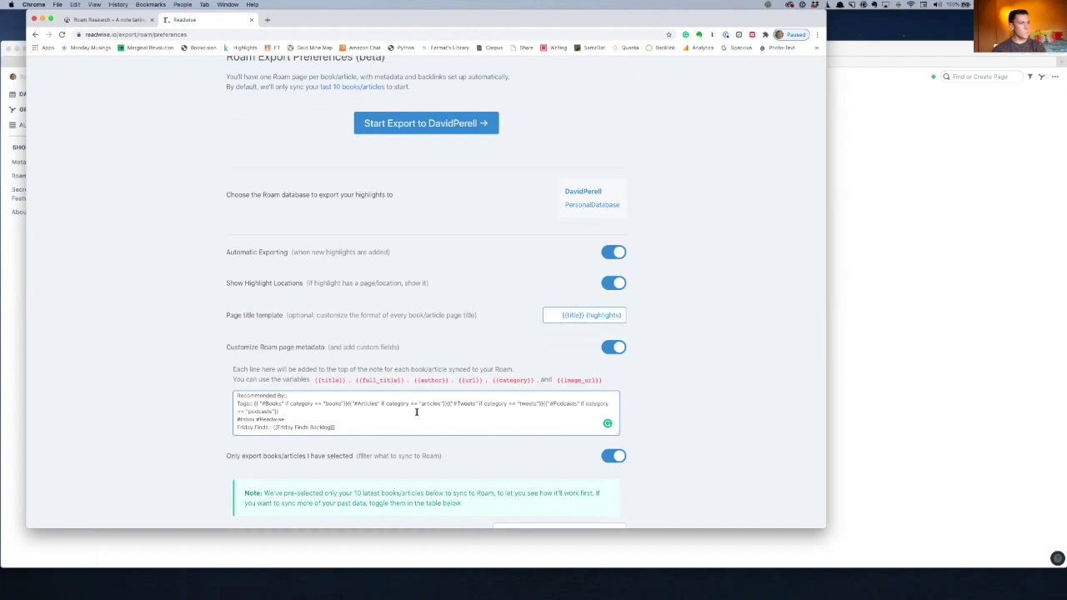
pyautogui.scroll(3, 416, 412)
pyautogui.scroll(-1, 416, 412)
pyautogui.scroll(4, 416, 412)
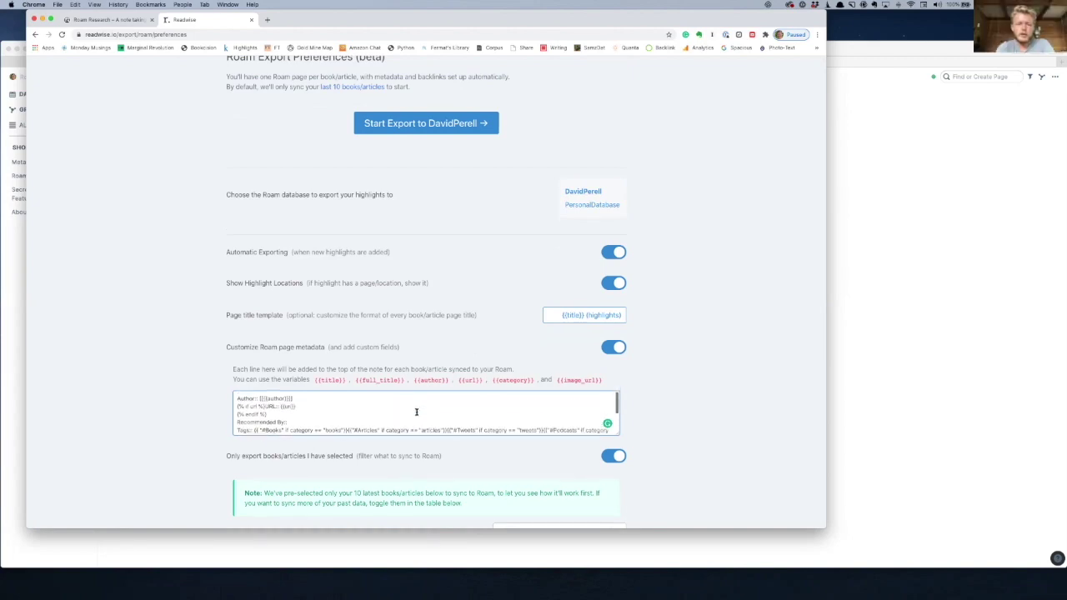
# Delete ' (highlights)' from the page title template so it reads only {{title}}
pyautogui.tripleClick(575, 314)
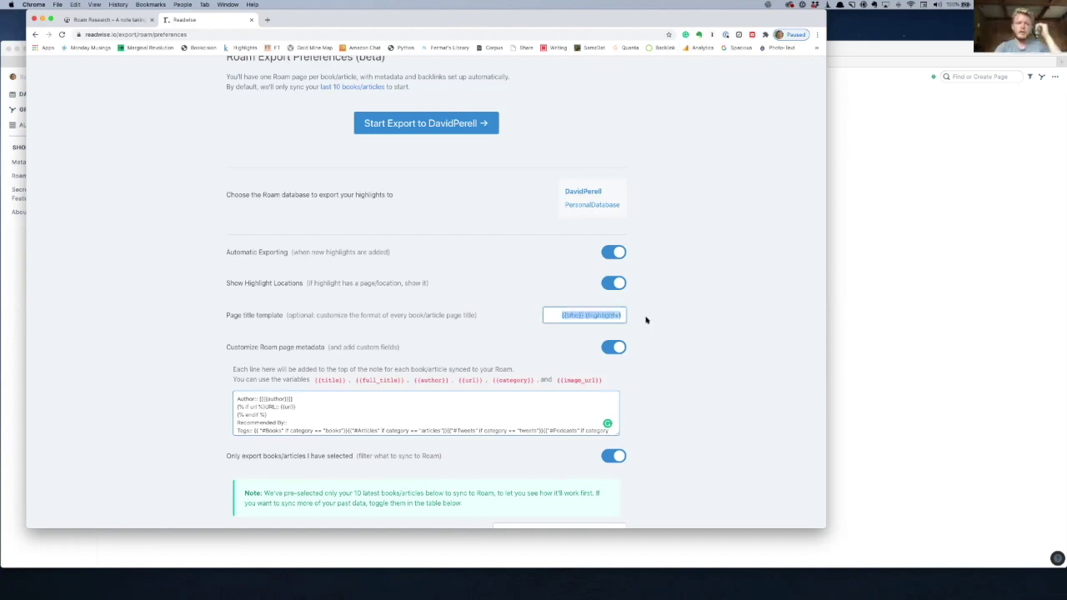
pyautogui.click(584, 315)
pyautogui.moveTo(584, 315); pyautogui.dragTo(695, 315)
pyautogui.press('BackSpace')
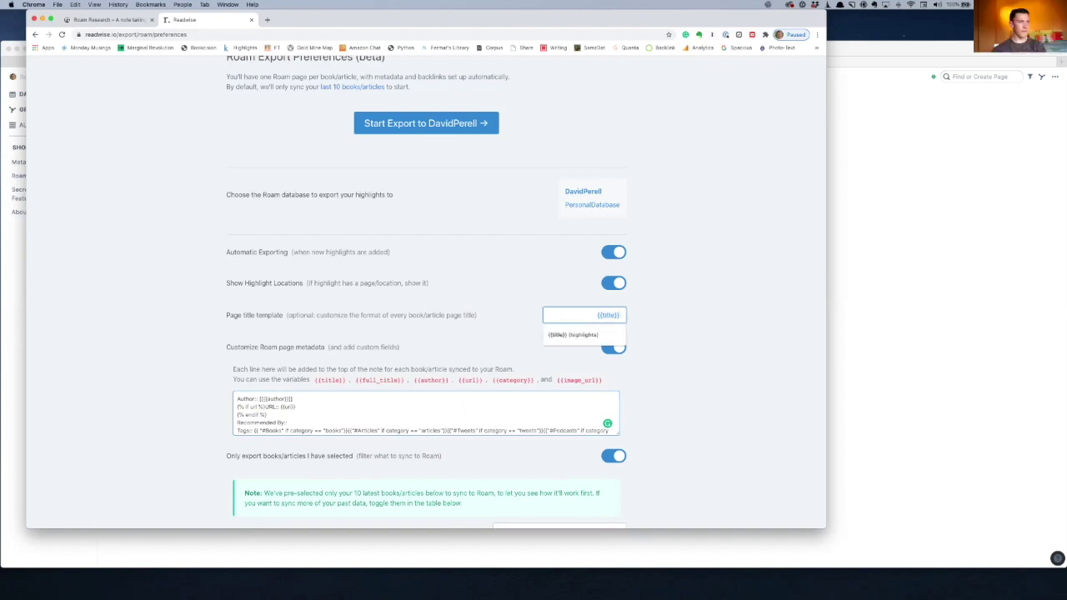
pyautogui.press('BackSpace')
pyautogui.click(765, 306)
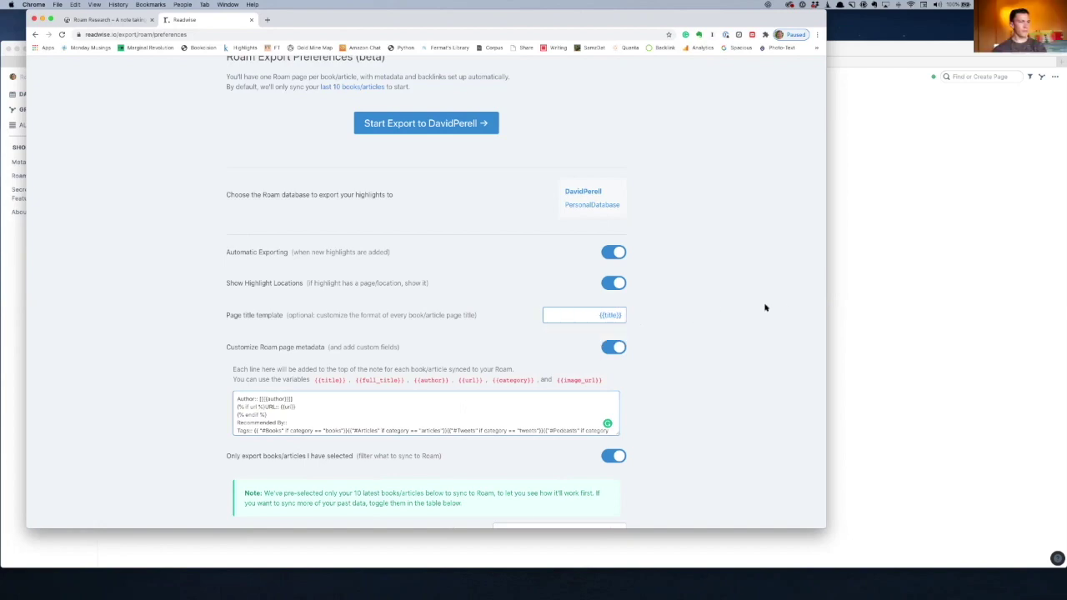
pyautogui.scroll(-2, 708, 336)
pyautogui.scroll(-5, 710, 336)
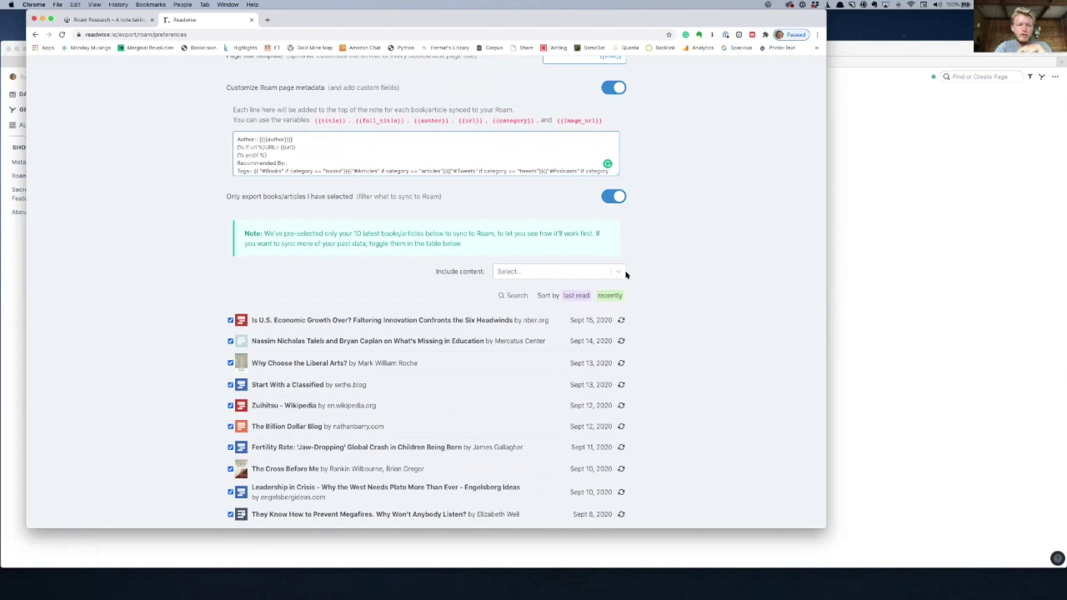
pyautogui.scroll(-3, 596, 296)
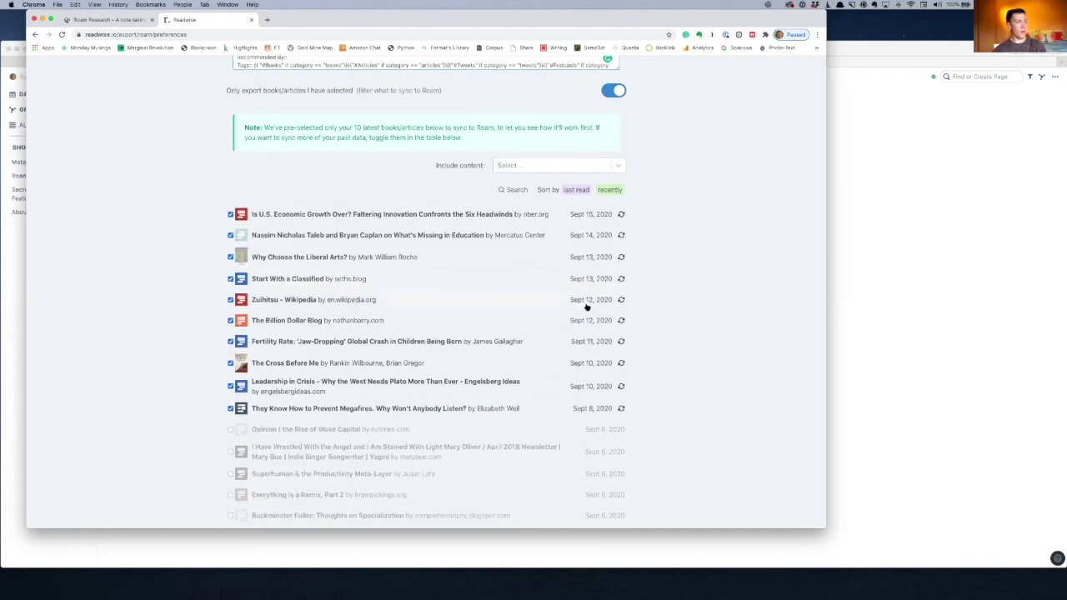
pyautogui.scroll(-1, 590, 313)
pyautogui.scroll(-5, 590, 313)
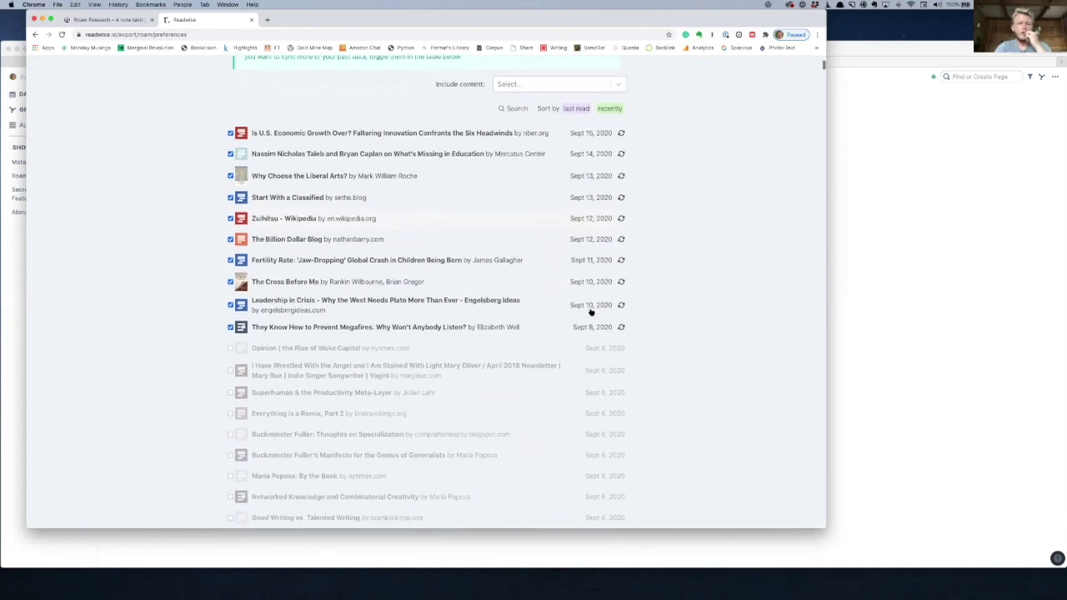
pyautogui.scroll(15, 590, 313)
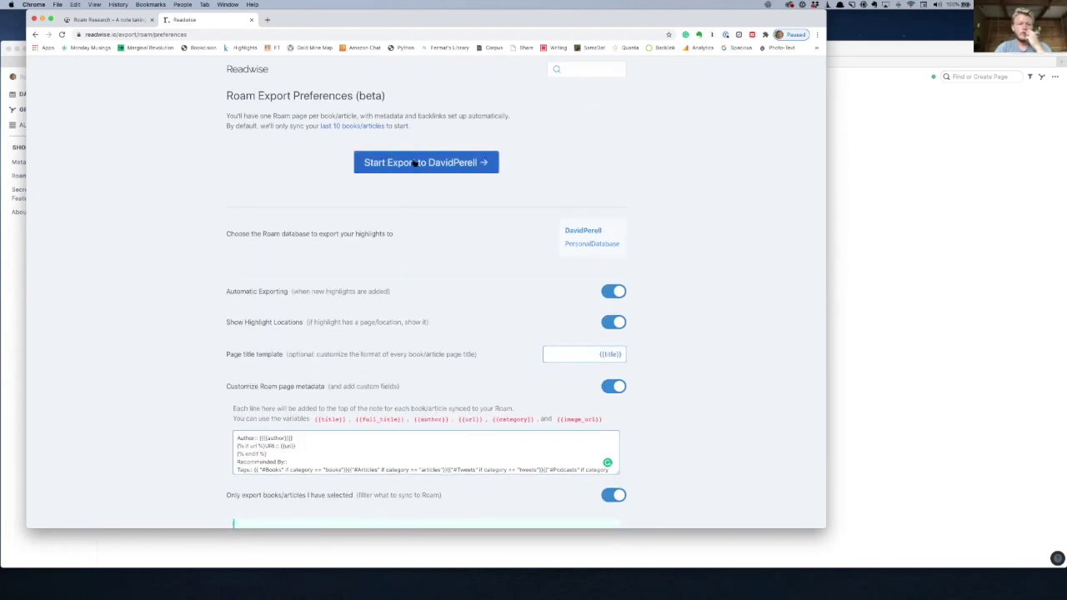
# Launch the highlights export with Start Export to Roam at the top of the preferences page
pyautogui.click(414, 164)
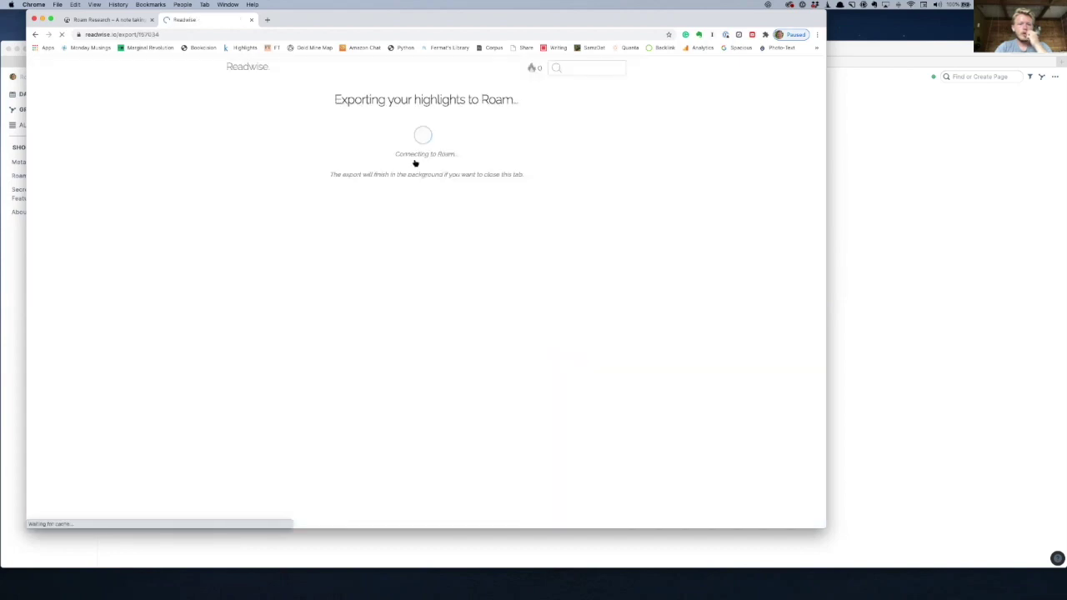